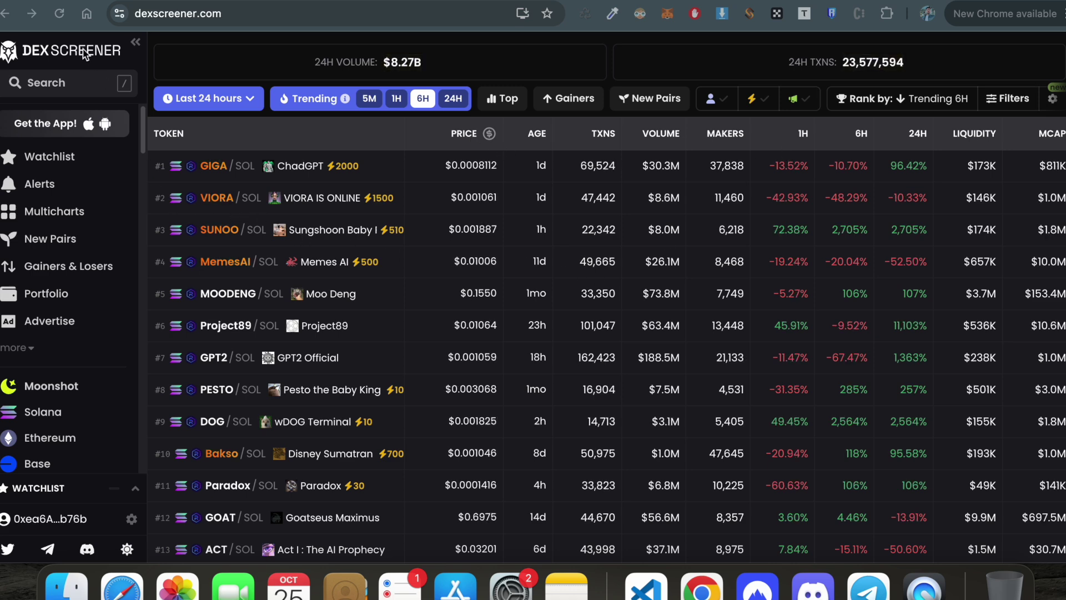
Step: Open the Cult watchlist, confirm My Alerts shows no alerts set, and close it
{"action": "left_click", "coordinate": [64, 157]}
{"action": "left_click", "coordinate": [59, 160]}
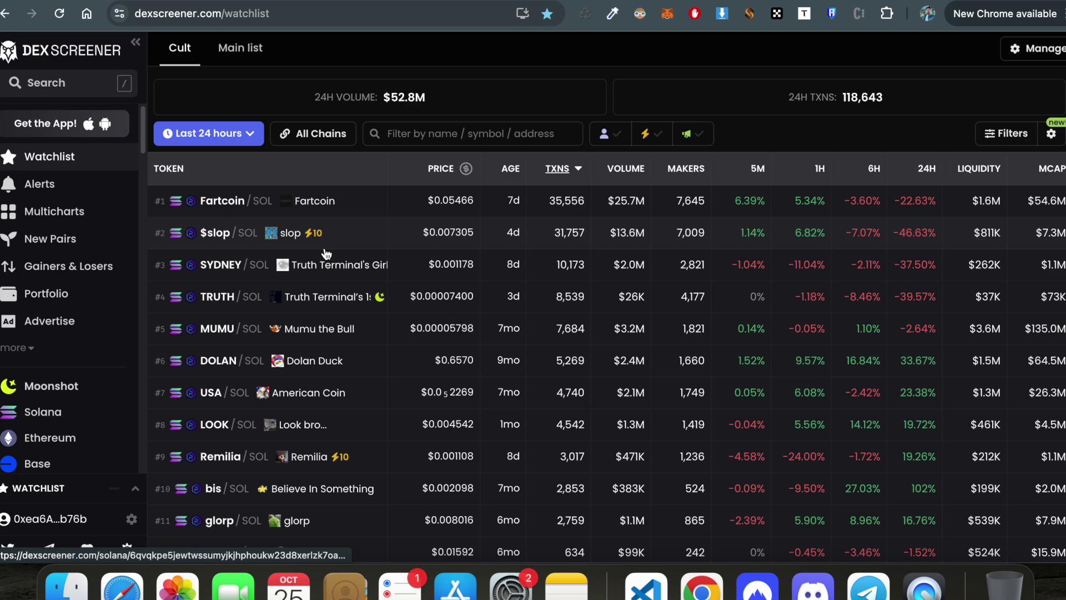
{"action": "left_click", "coordinate": [82, 186]}
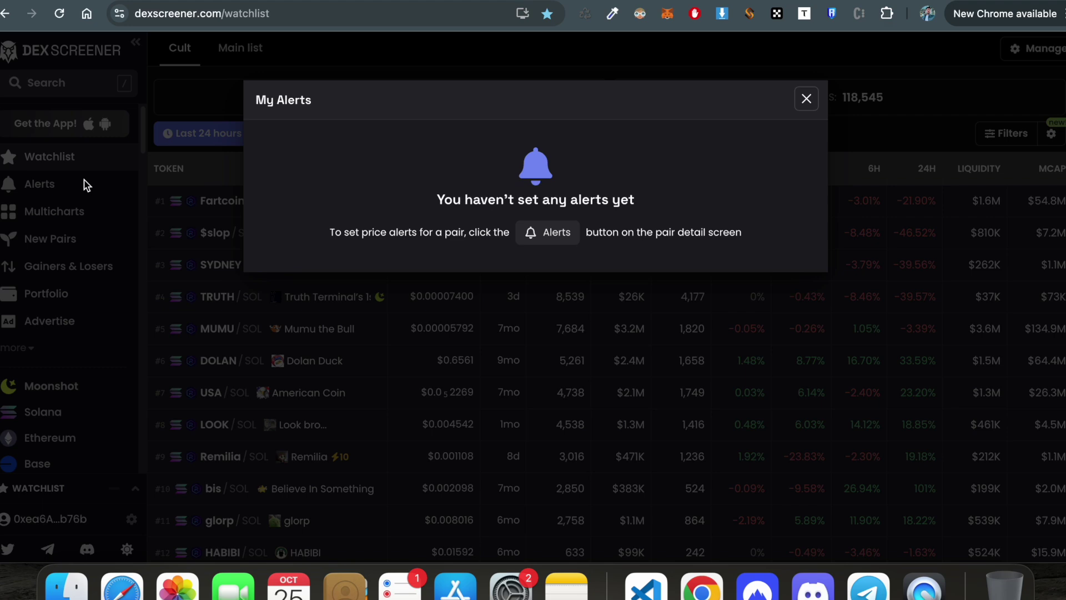
{"action": "left_click", "coordinate": [806, 99]}
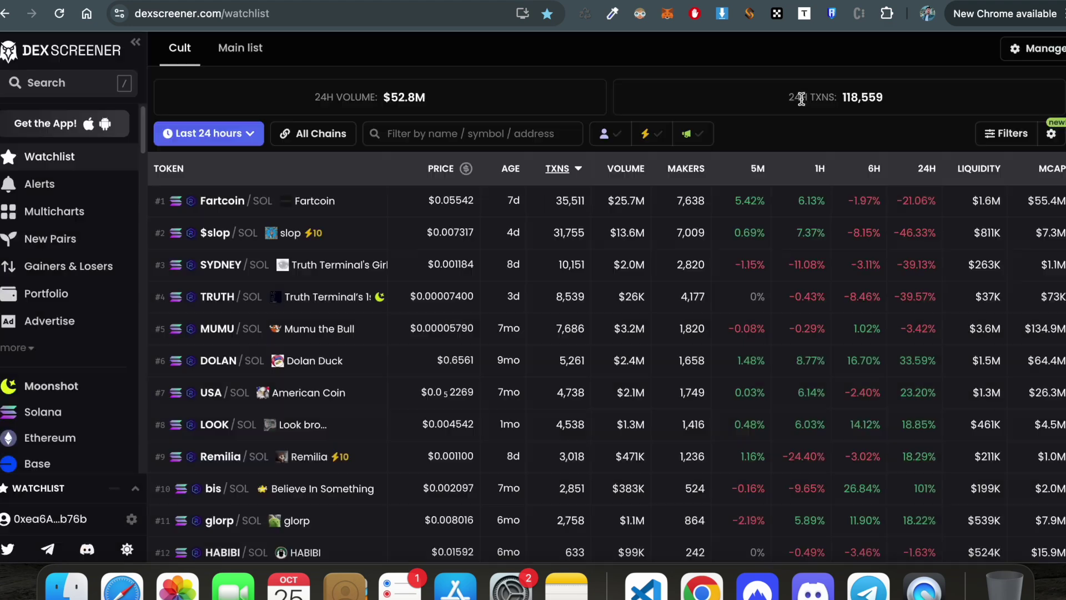
Step: Zoom and pan the USA/SOL and CHINA/SOL multicharts, then reset the CHINA/SOL chart range
{"action": "left_click", "coordinate": [67, 214]}
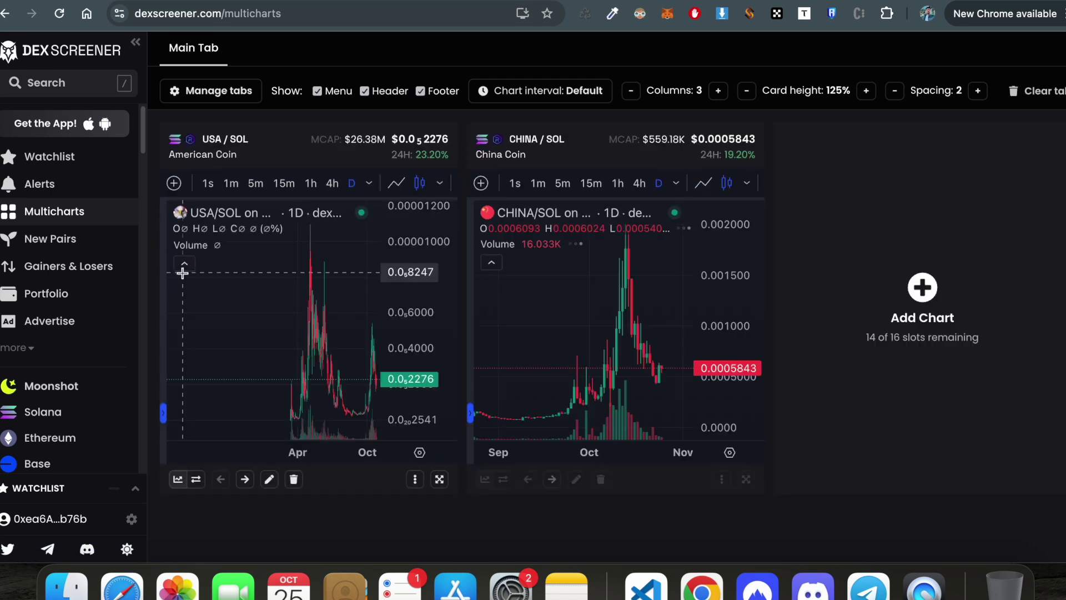
{"action": "scroll", "coordinate": [247, 300], "scroll_direction": "up", "scroll_amount": 5}
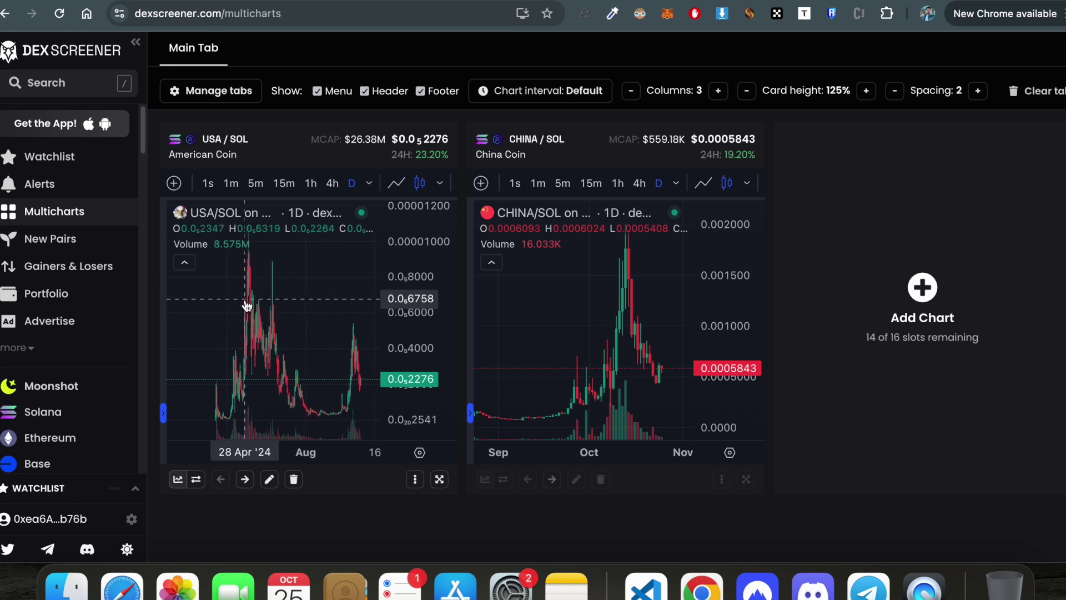
{"action": "scroll", "coordinate": [244, 300], "scroll_direction": "down", "scroll_amount": 5}
{"action": "scroll", "coordinate": [505, 274], "scroll_direction": "left", "scroll_amount": 4}
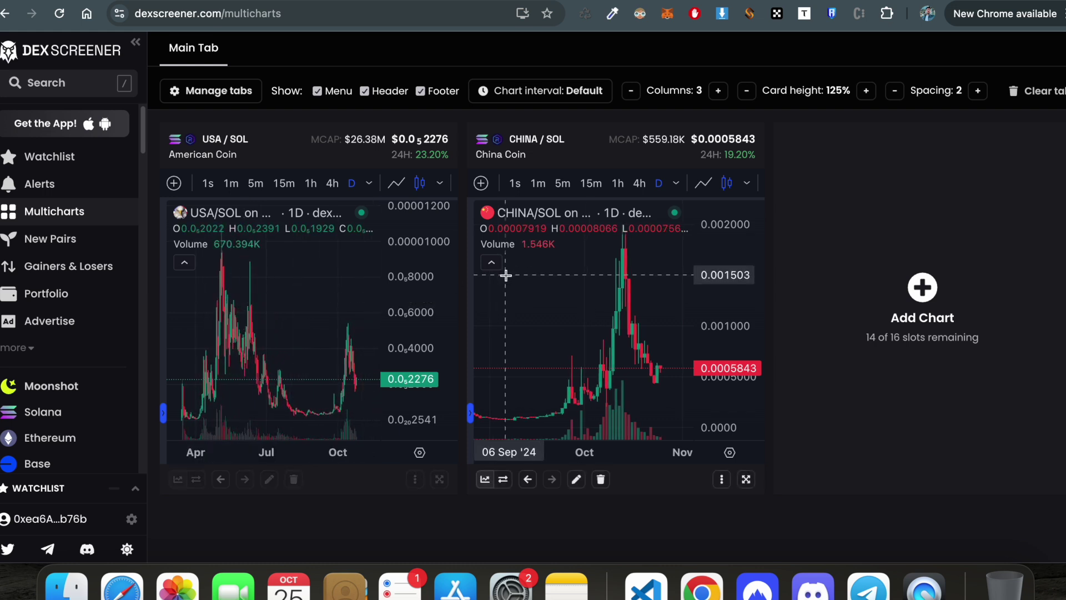
{"action": "scroll", "coordinate": [505, 275], "scroll_direction": "left", "scroll_amount": 6}
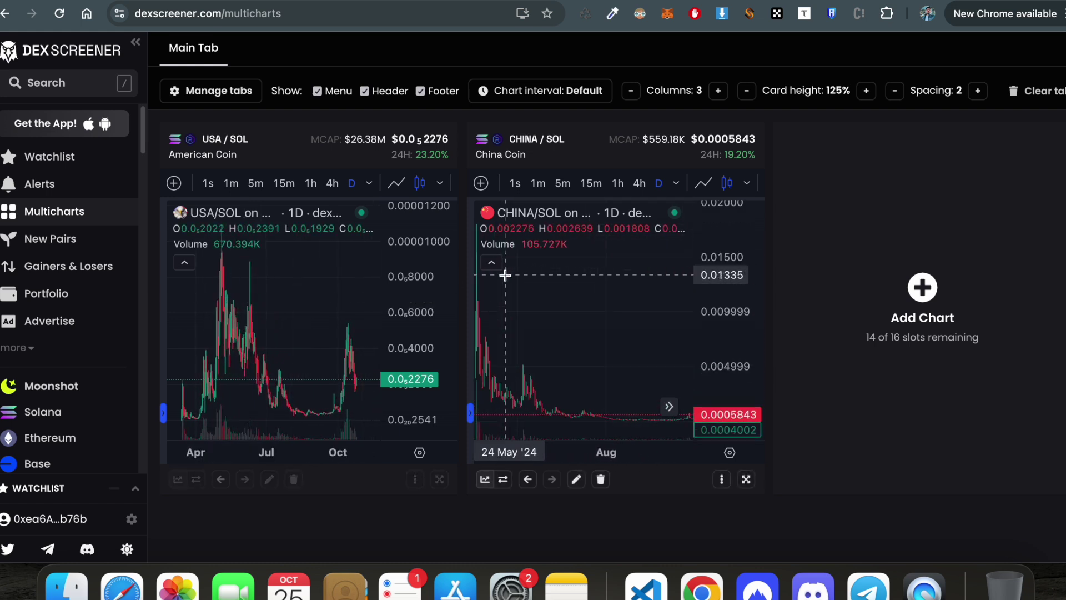
{"action": "scroll", "coordinate": [507, 280], "scroll_direction": "left", "scroll_amount": 5}
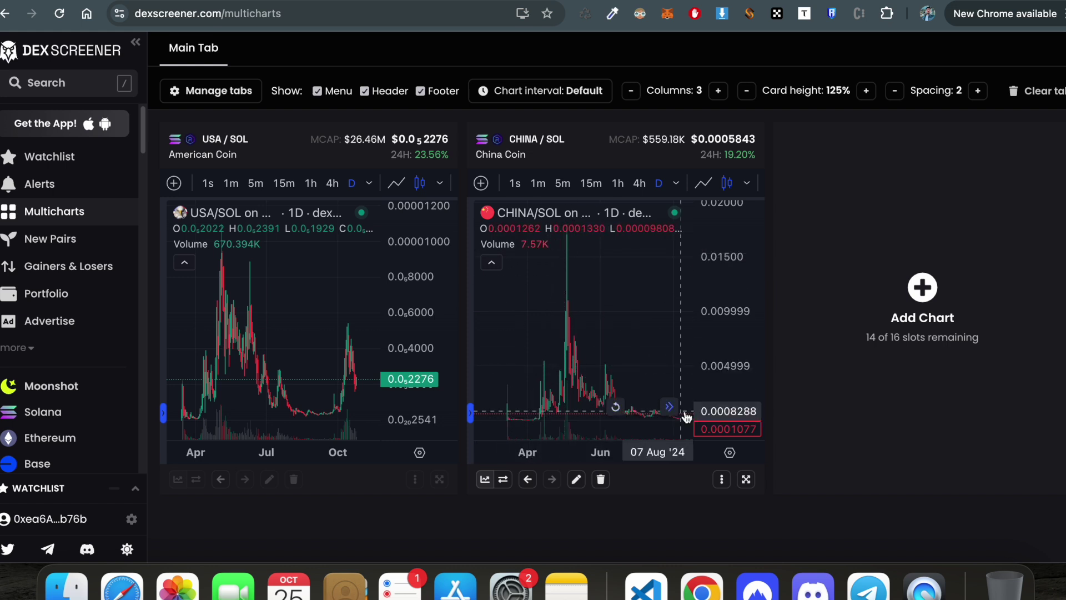
{"action": "scroll", "coordinate": [631, 361], "scroll_direction": "right", "scroll_amount": 5}
{"action": "scroll", "coordinate": [631, 364], "scroll_direction": "right", "scroll_amount": 5}
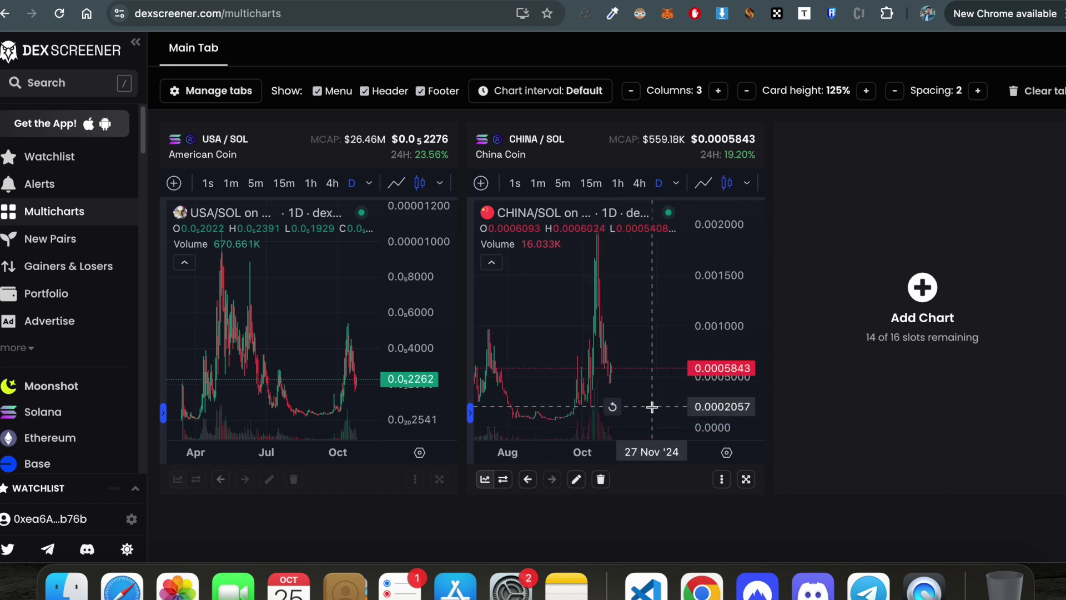
{"action": "left_click", "coordinate": [612, 407]}
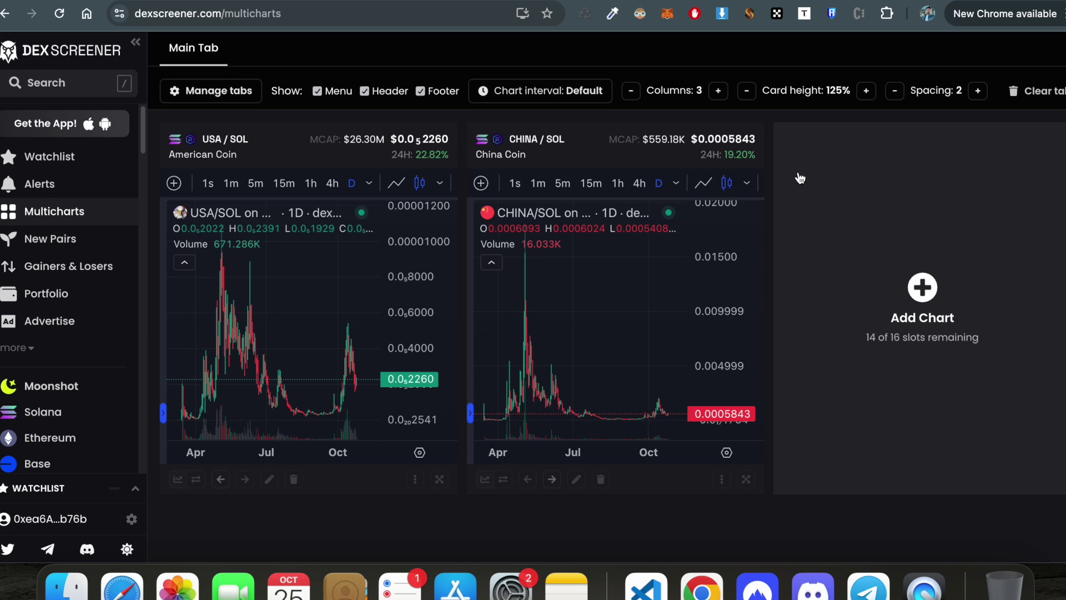
Step: Rank New Pairs by 5M trending, sort by age youngest first, then view Gainers & Losers
{"action": "left_click", "coordinate": [42, 244]}
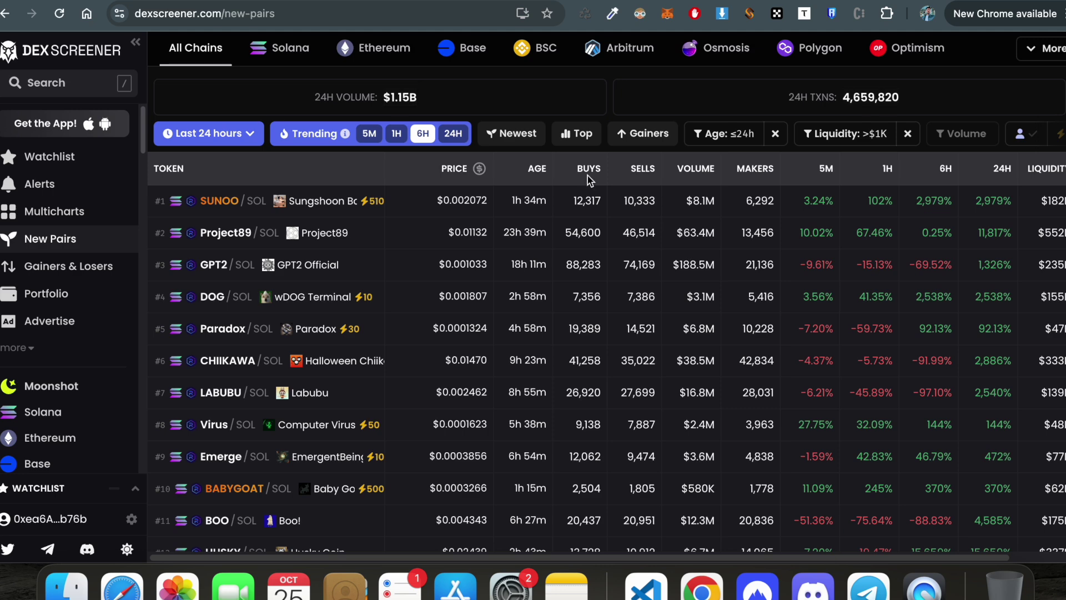
{"action": "left_click", "coordinate": [370, 133]}
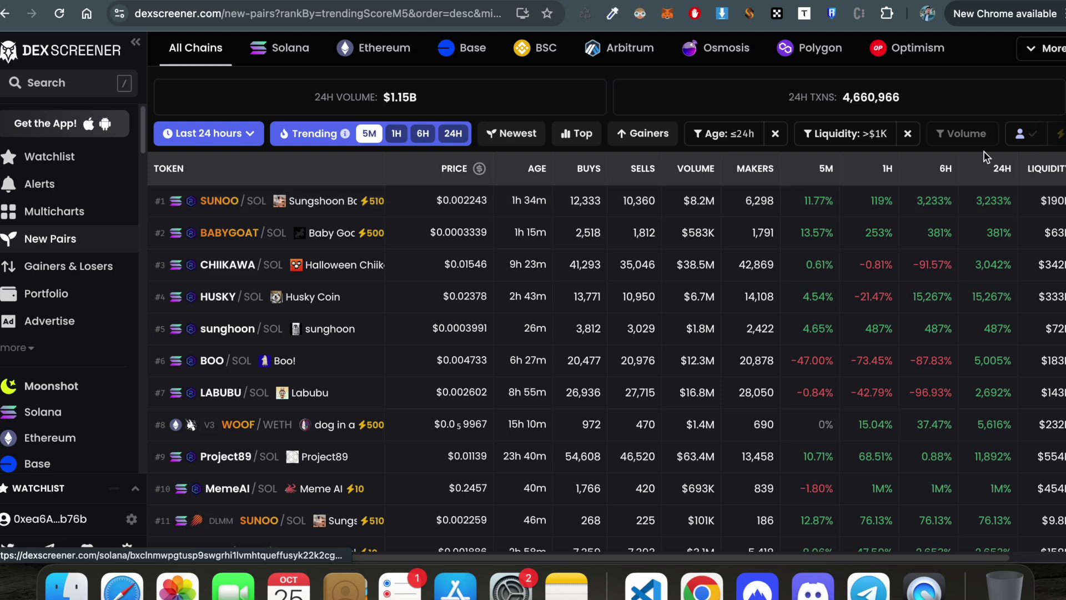
{"action": "left_click", "coordinate": [540, 173]}
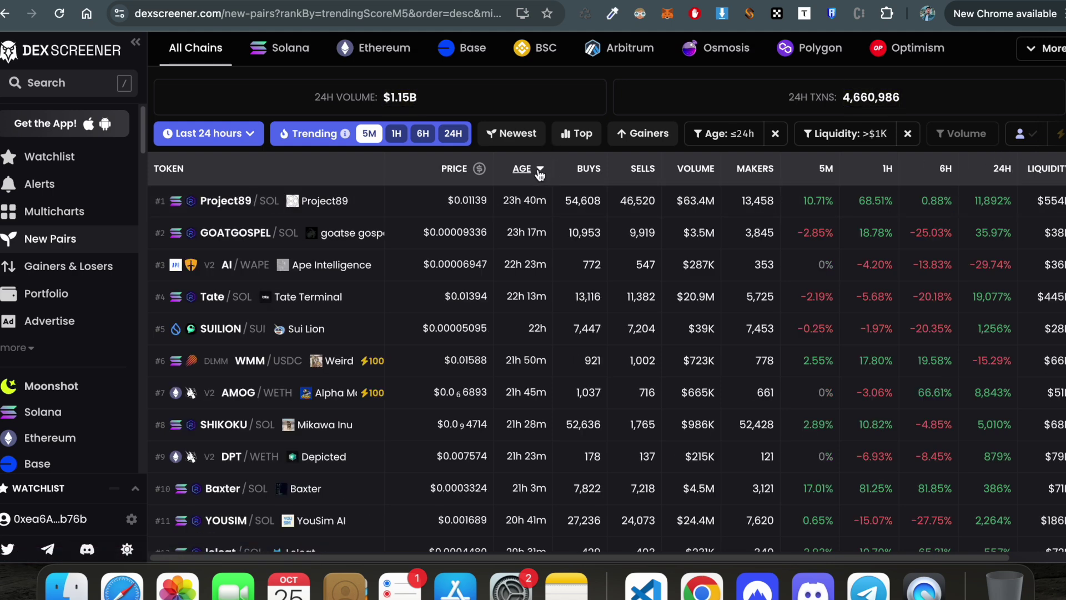
{"action": "left_click", "coordinate": [537, 174]}
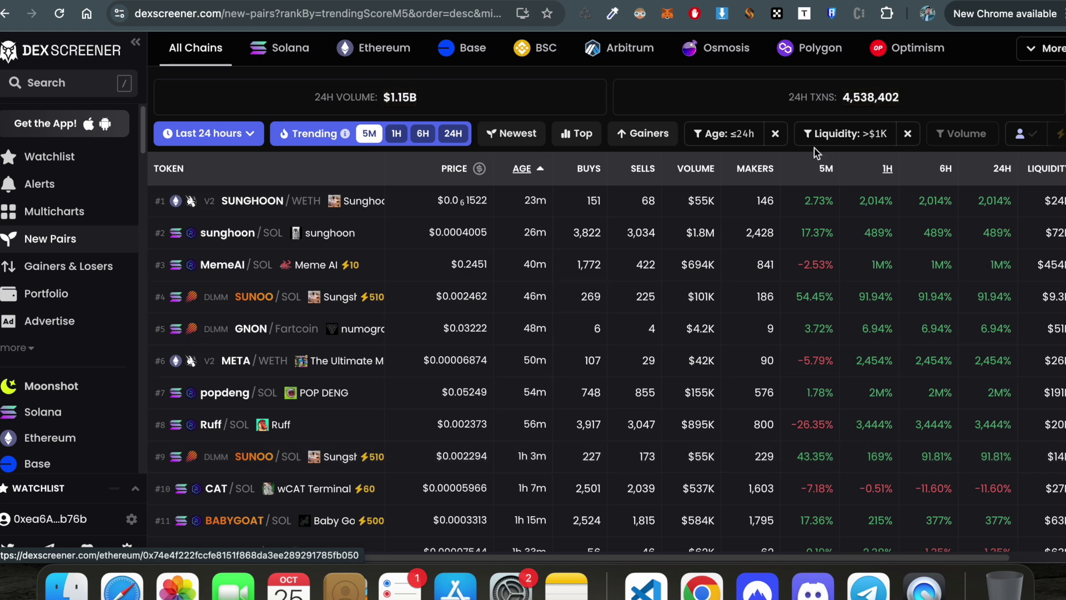
{"action": "left_click", "coordinate": [68, 267]}
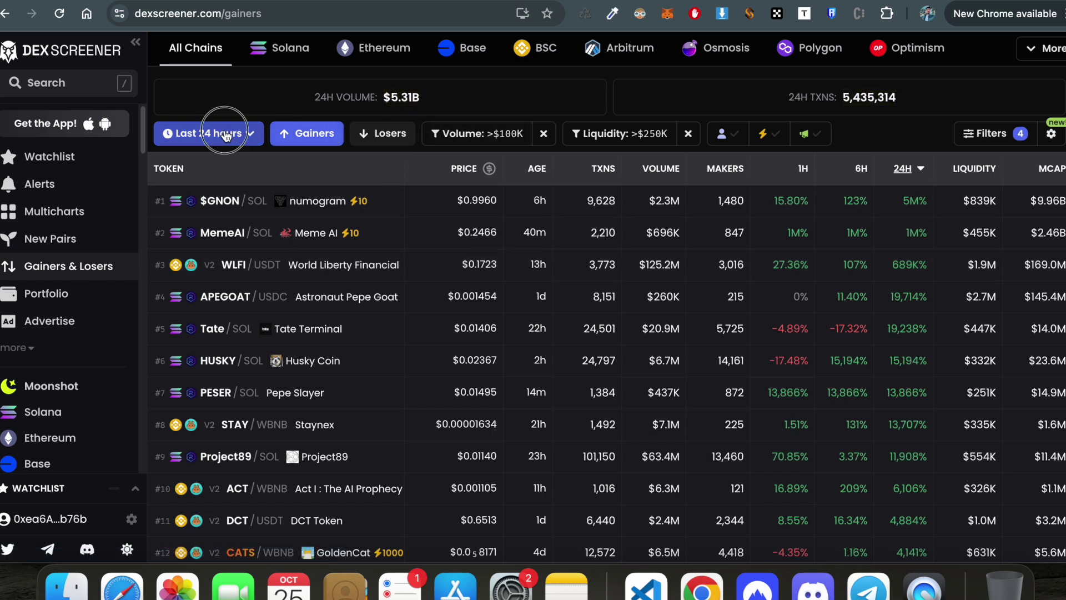
Step: Switch the timeframe from Last 24 hours to Last 5 minutes and show Losers
{"action": "left_click", "coordinate": [248, 138]}
{"action": "left_click", "coordinate": [232, 172]}
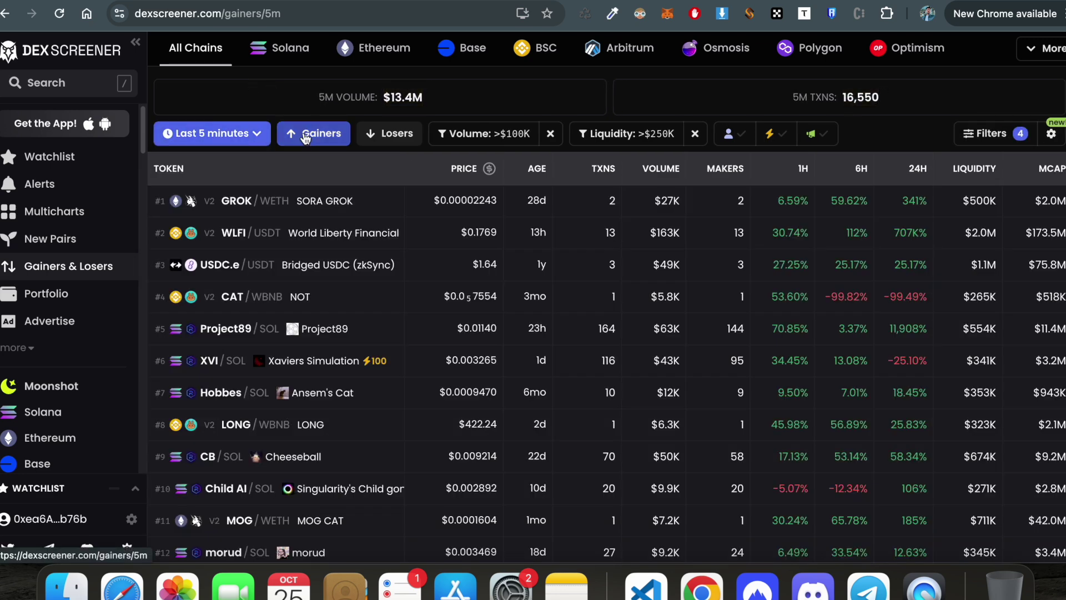
{"action": "left_click", "coordinate": [375, 134]}
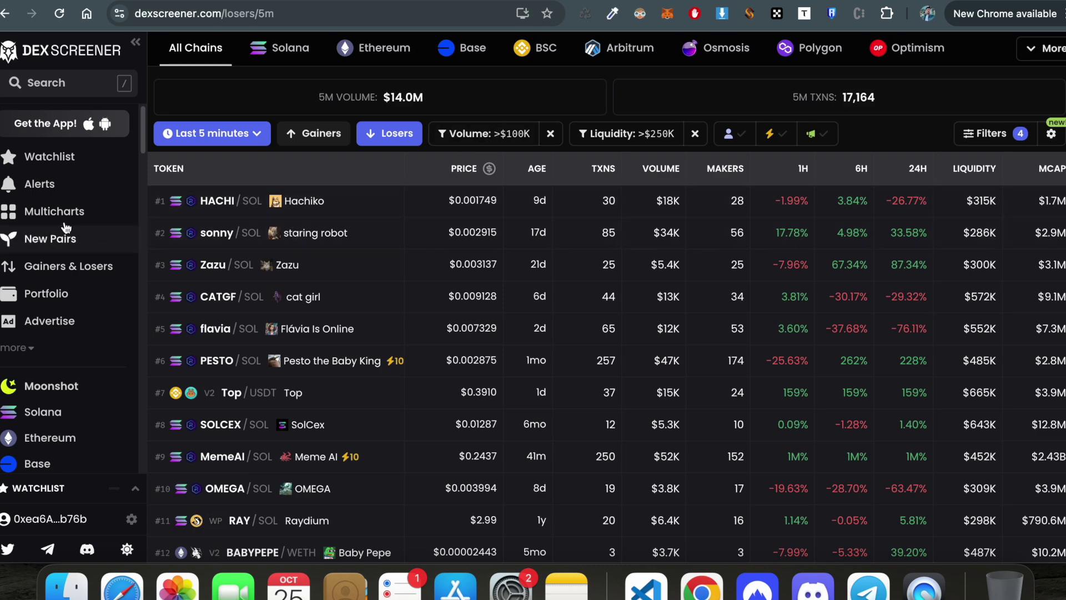
Step: Open the Solana chain's token list, ranked by 6-hour trending with GIGA first
{"action": "scroll", "coordinate": [33, 400], "scroll_direction": "down", "scroll_amount": 5}
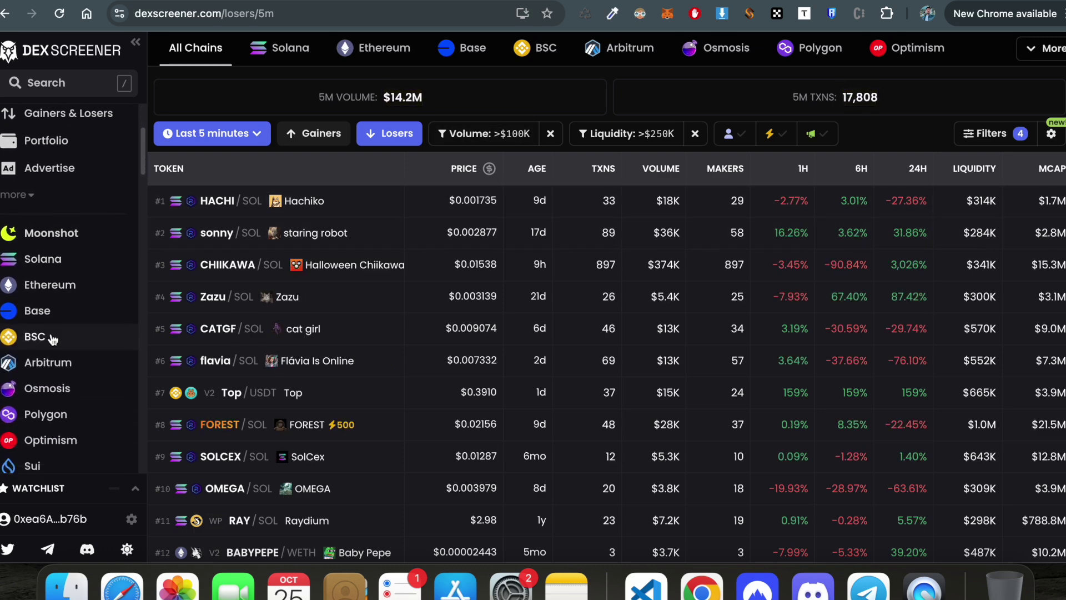
{"action": "scroll", "coordinate": [41, 339], "scroll_direction": "down", "scroll_amount": 5}
{"action": "scroll", "coordinate": [42, 337], "scroll_direction": "up", "scroll_amount": 5}
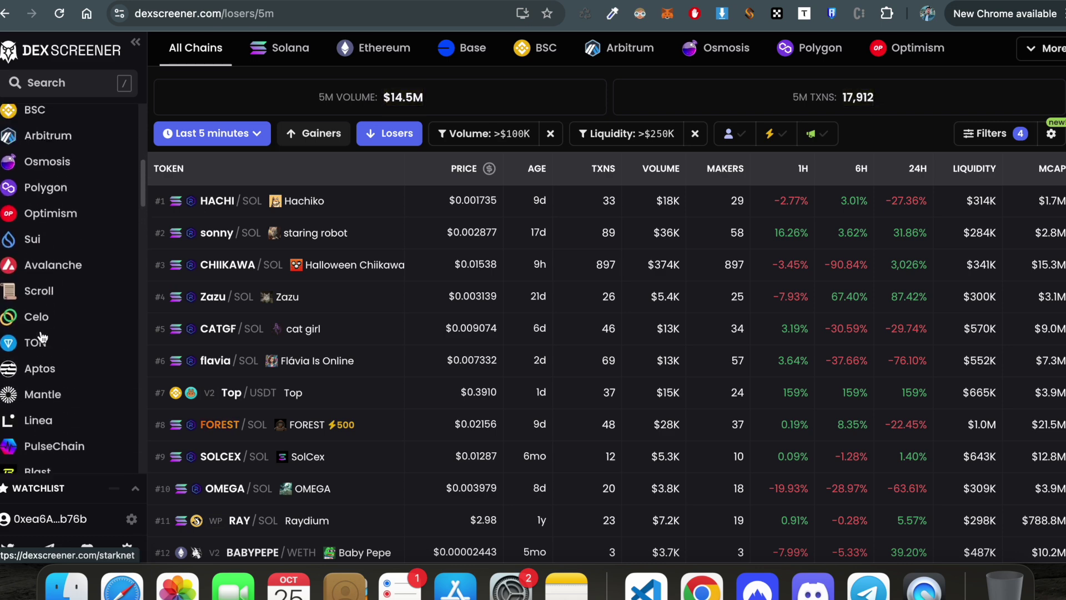
{"action": "scroll", "coordinate": [47, 277], "scroll_direction": "up", "scroll_amount": 2}
{"action": "left_click", "coordinate": [55, 231]}
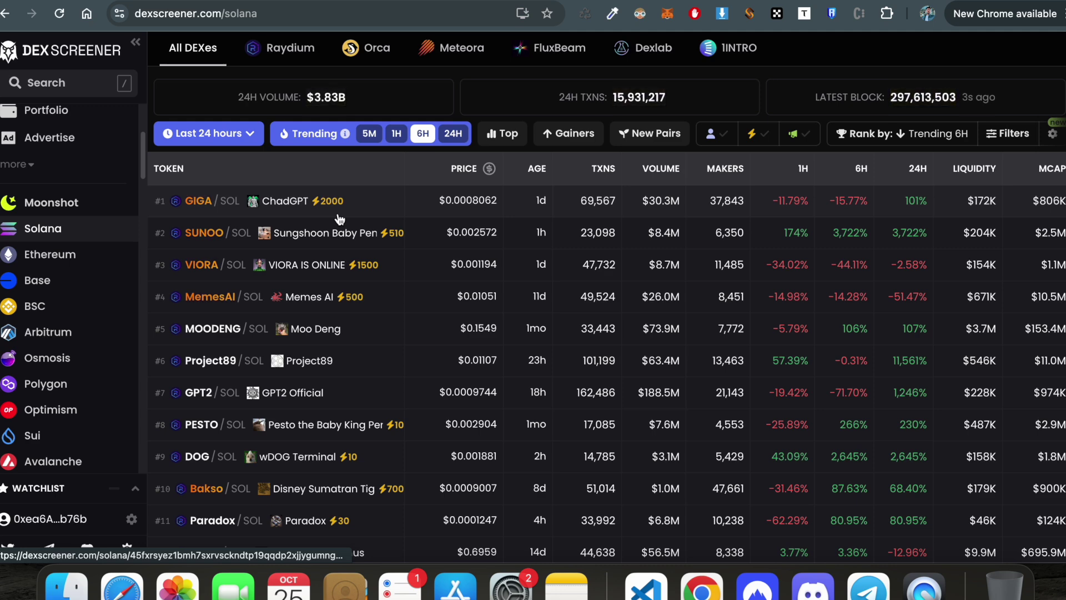
Step: Search for 'popca' and open the top POPCAT/SOL pair on Orca
{"action": "left_click", "coordinate": [82, 88]}
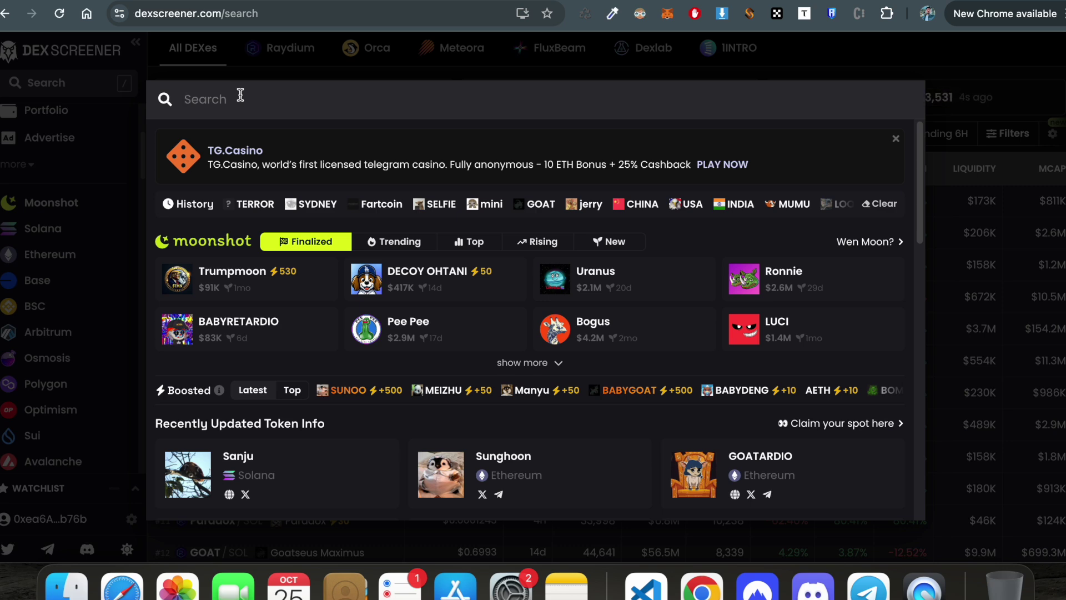
{"action": "type", "text": "popcat"}
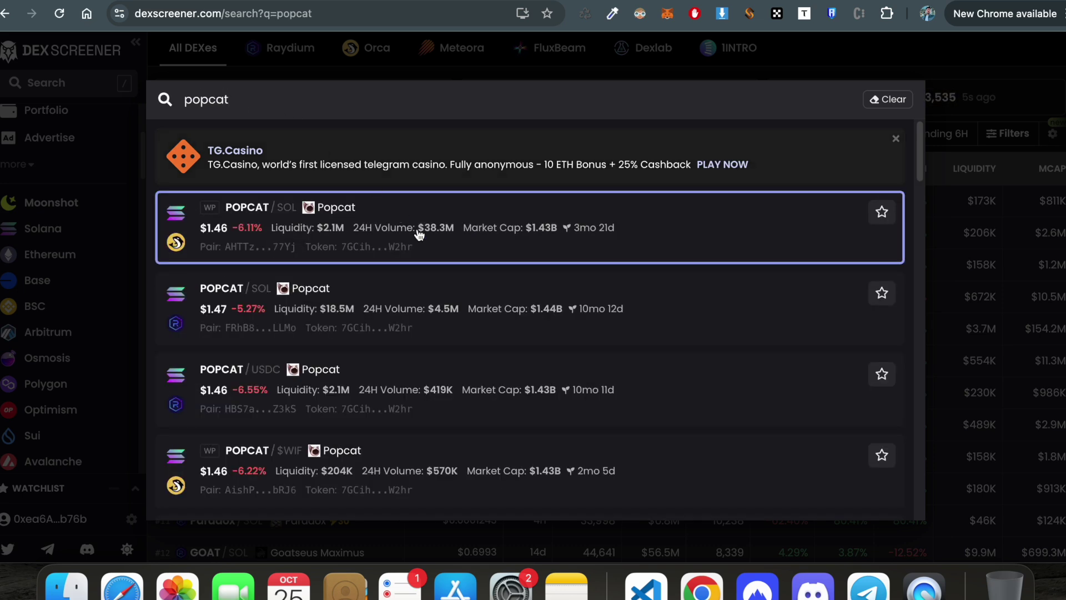
{"action": "left_click", "coordinate": [362, 212]}
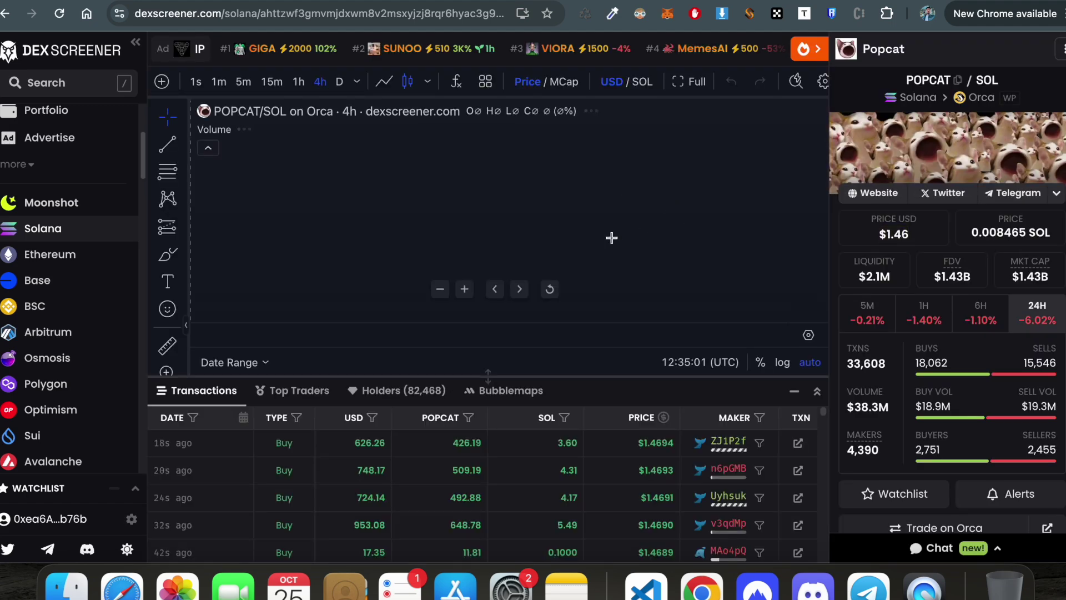
Step: Zoom the POPCAT/SOL 4h chart out to show months of price rise, then slightly back in
{"action": "scroll", "coordinate": [608, 231], "scroll_direction": "down", "scroll_amount": 5}
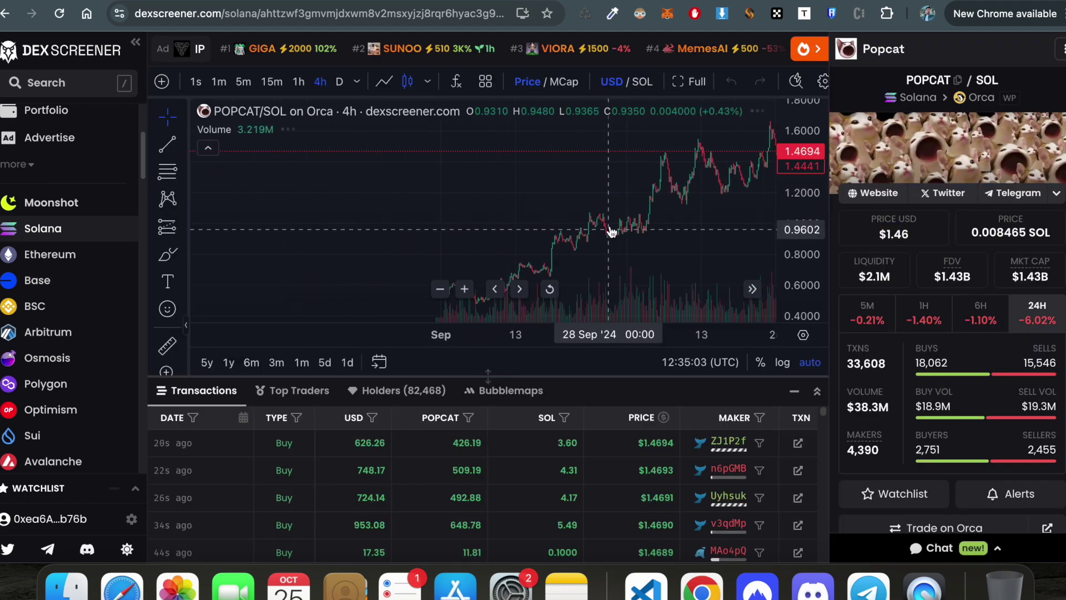
{"action": "scroll", "coordinate": [611, 232], "scroll_direction": "down", "scroll_amount": 5}
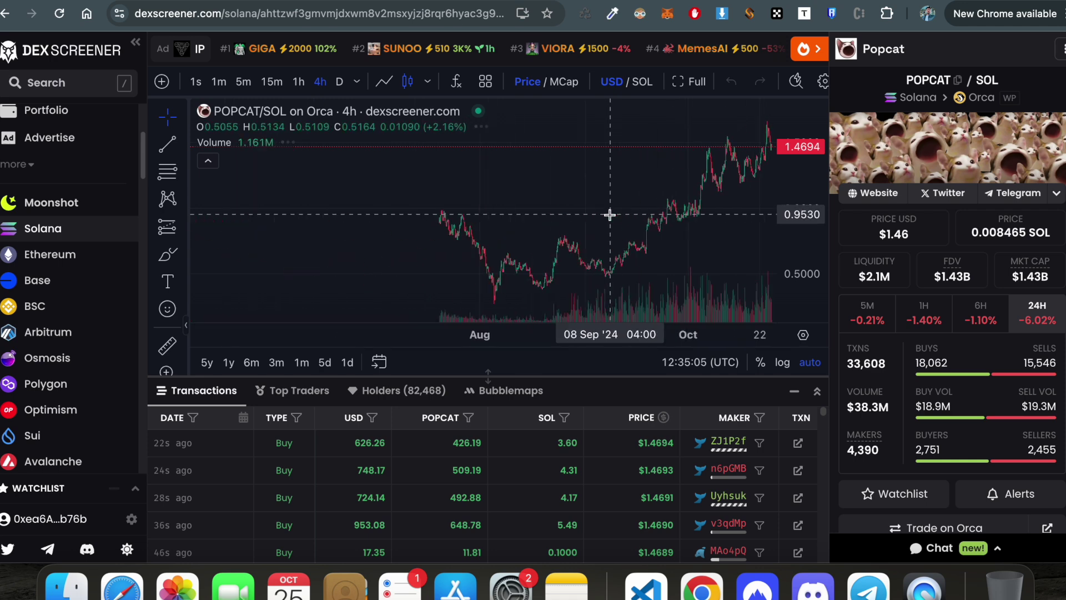
{"action": "scroll", "coordinate": [609, 215], "scroll_direction": "down", "scroll_amount": 3}
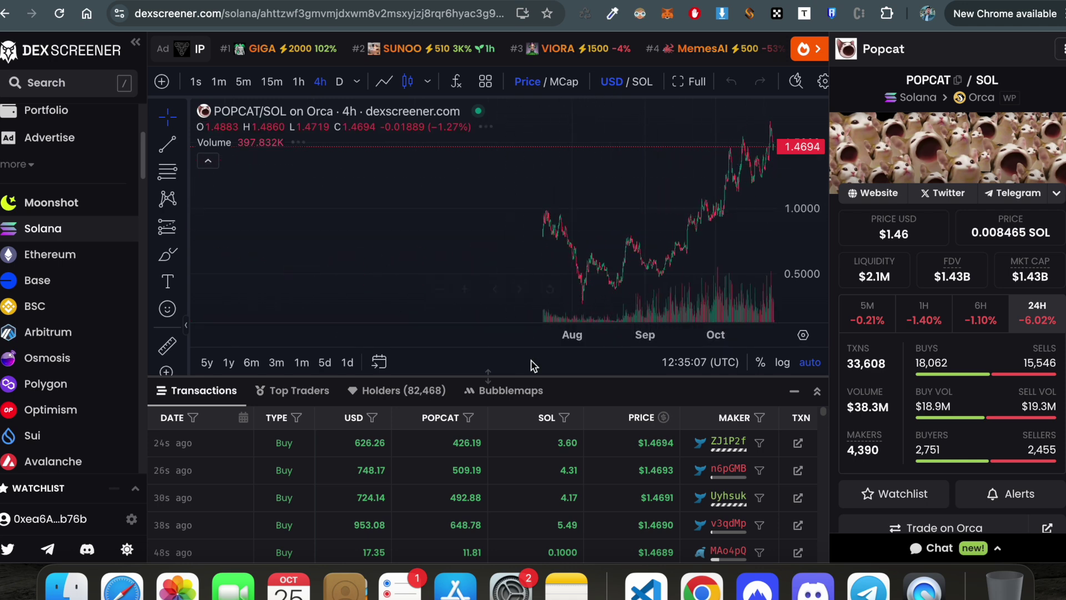
{"action": "scroll", "coordinate": [535, 211], "scroll_direction": "up", "scroll_amount": 3}
{"action": "scroll", "coordinate": [541, 217], "scroll_direction": "up", "scroll_amount": 3}
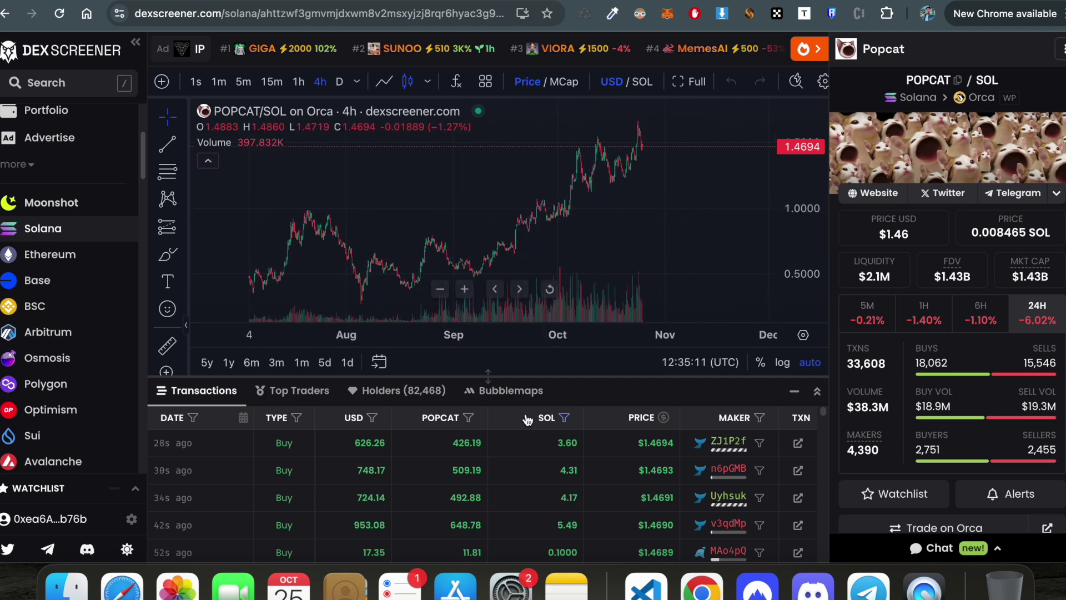